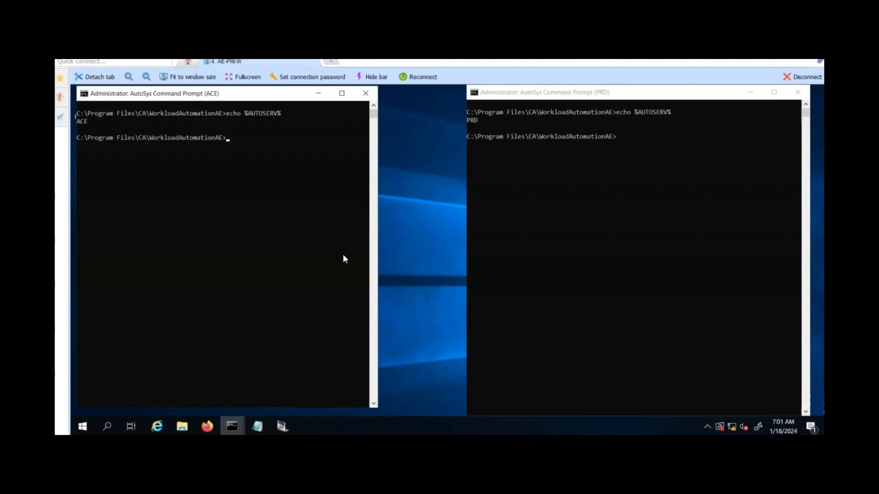
# Open the PRDInsertXinst and ACEInsertXinst Notepad files to review the external instance definitions
pyautogui.moveTo(258, 428)
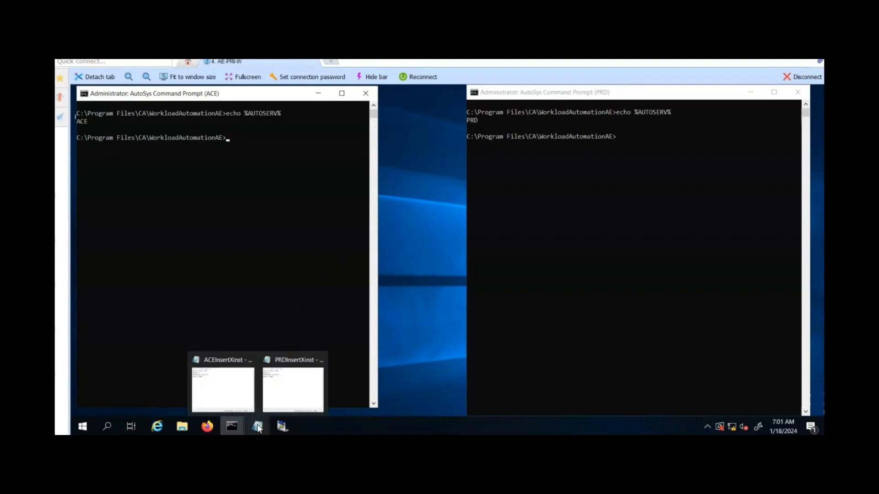
pyautogui.click(274, 405)
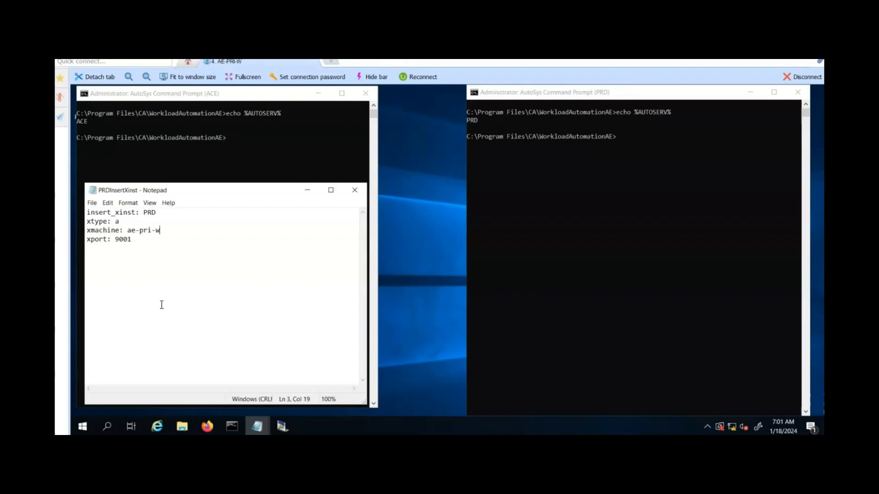
pyautogui.moveTo(255, 432)
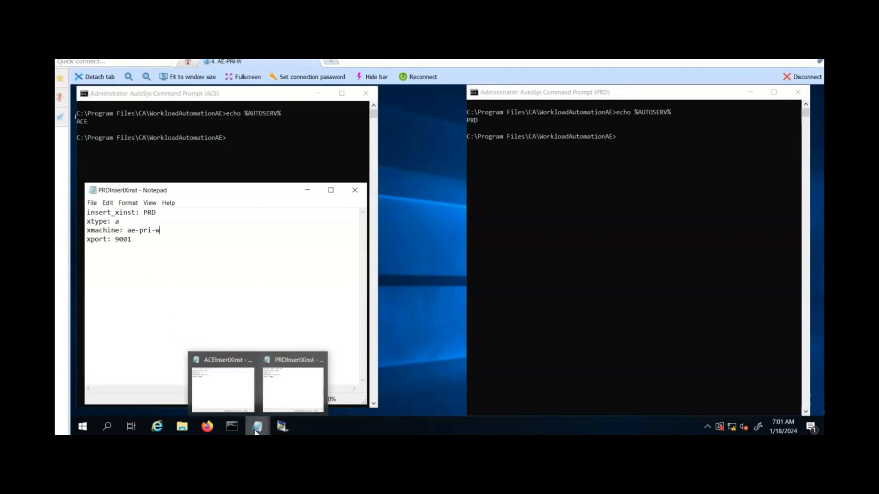
pyautogui.click(232, 403)
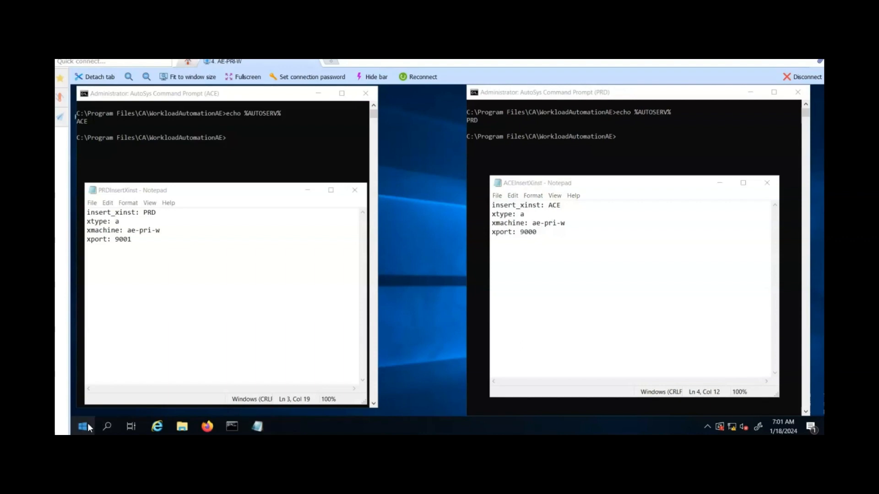
# Launch AutoSys Administrator and view the application server settings of the ACE instance
pyautogui.click(82, 426)
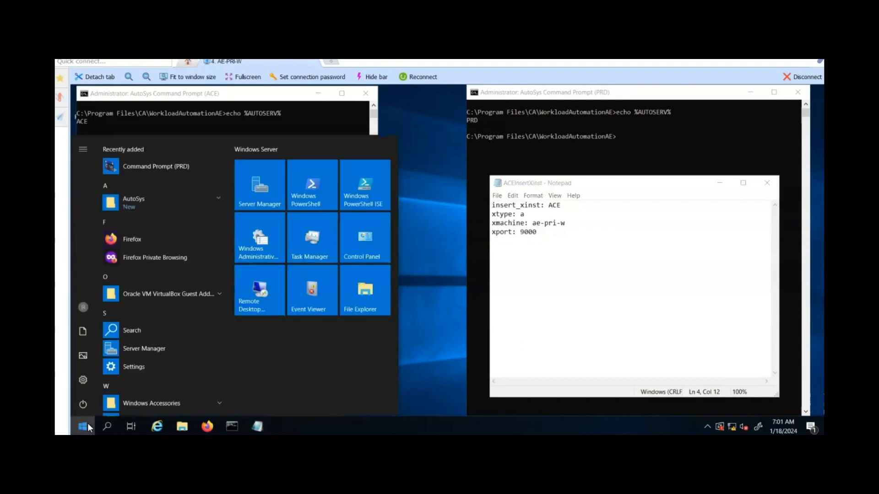
pyautogui.click(216, 199)
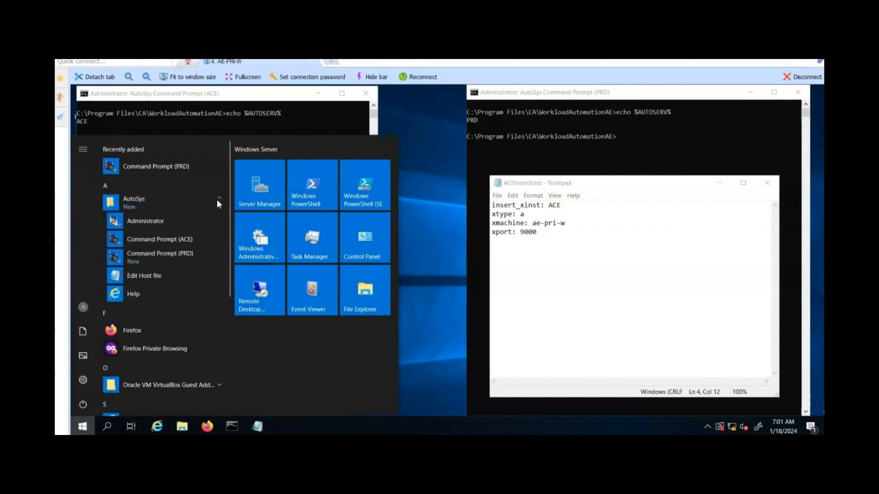
pyautogui.click(185, 219)
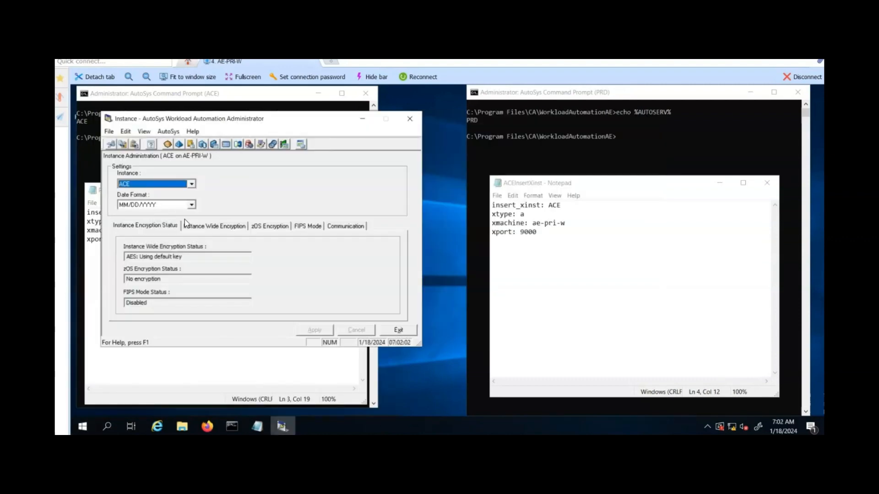
pyautogui.click(214, 147)
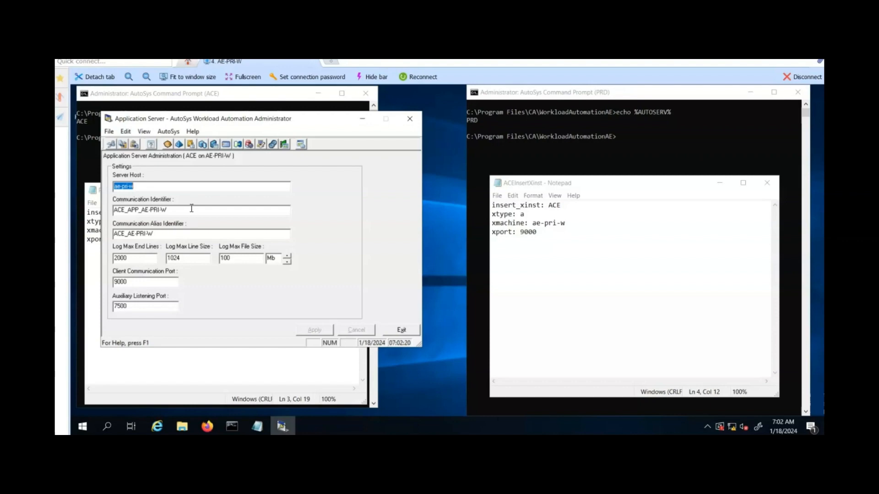
# Switch the Administrator to the PRD instance, view its application server settings, and close the Administrator
pyautogui.click(167, 144)
pyautogui.click(192, 183)
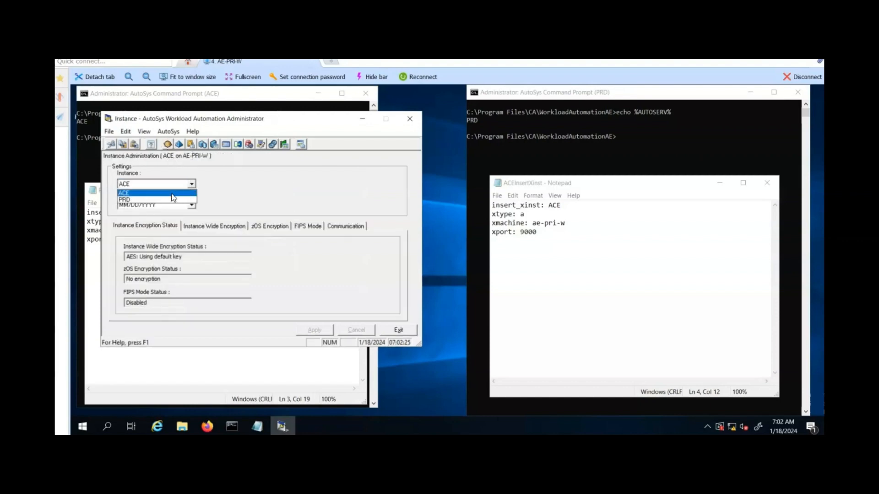
pyautogui.click(146, 201)
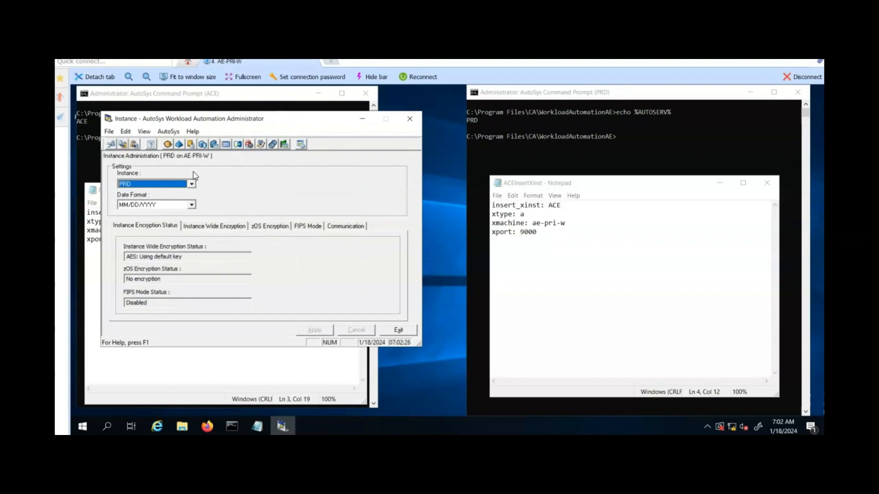
pyautogui.click(218, 147)
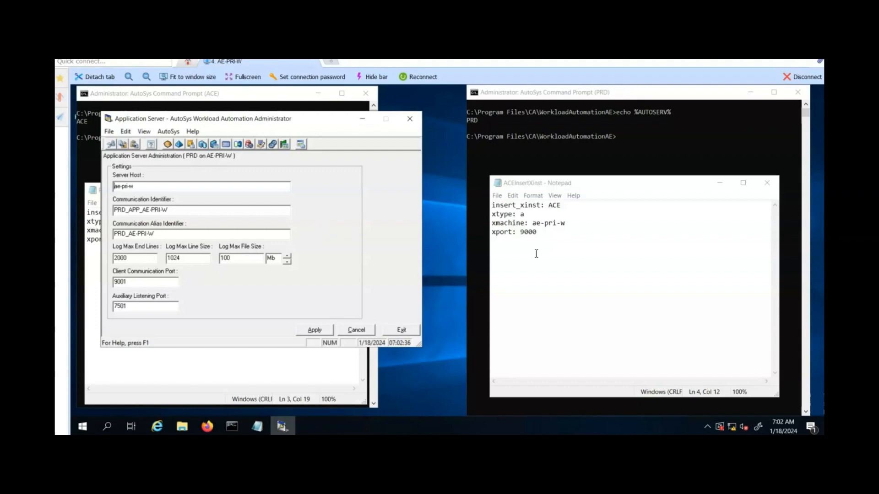
pyautogui.click(581, 180)
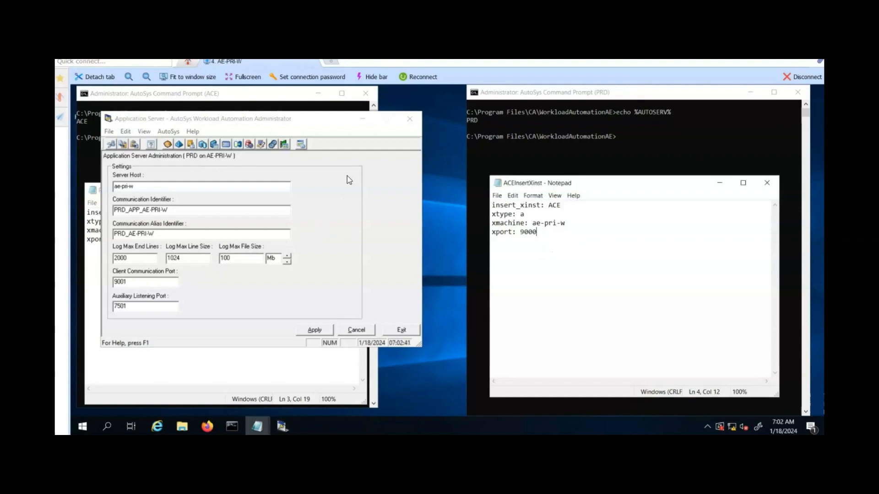
pyautogui.click(362, 120)
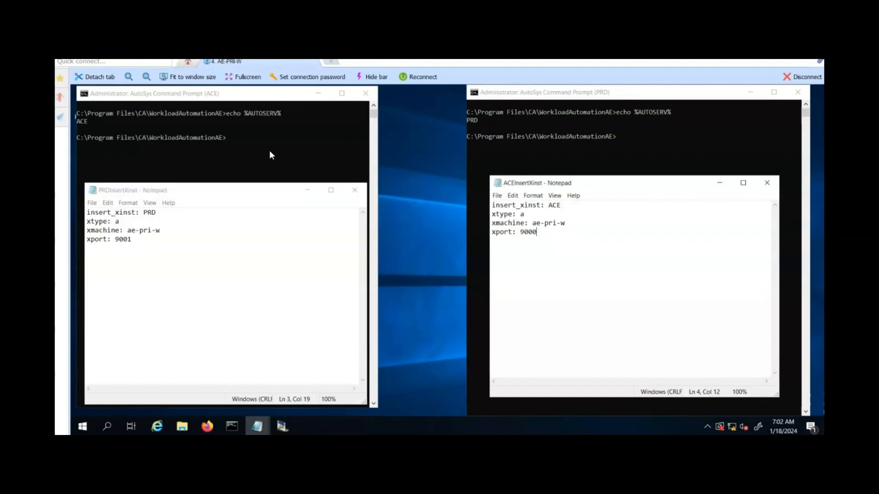
# In the ACE command prompt, run jil < c:\TEMP\PRDInsertXinst.txt to add PRD as an external instance
pyautogui.click(210, 97)
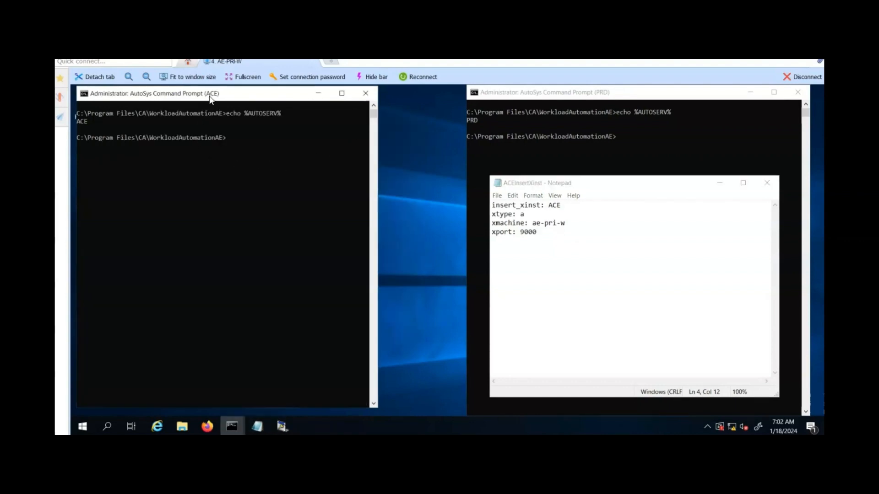
pyautogui.click(562, 95)
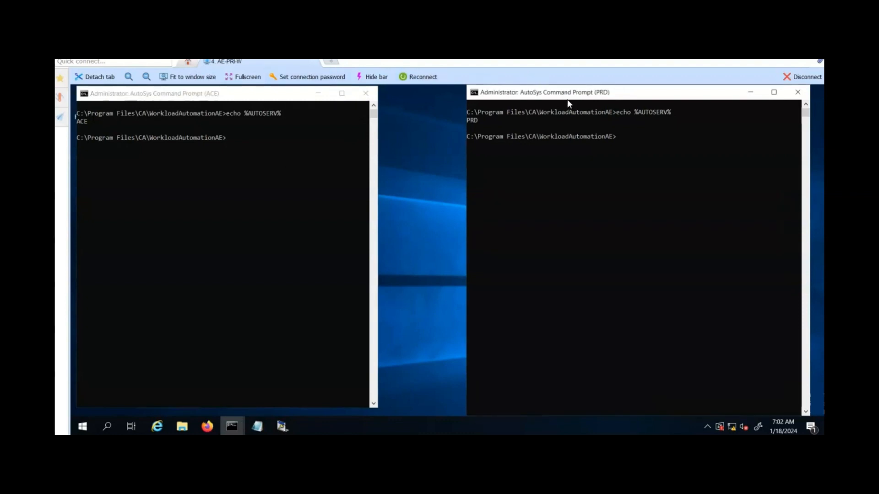
pyautogui.click(575, 213)
pyautogui.click(265, 262)
pyautogui.write('ji')
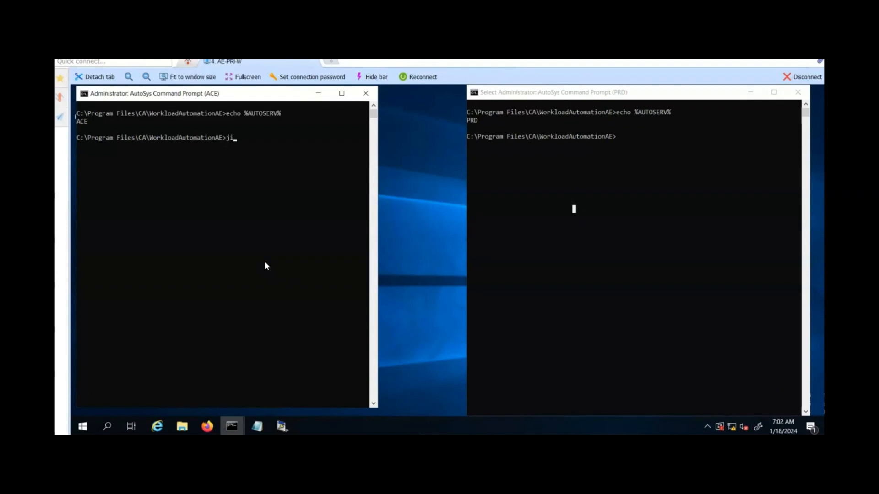
pyautogui.write('l ')
pyautogui.write('<')
pyautogui.write(' c:')
pyautogui.write('\\TE')
pyautogui.write('MP')
pyautogui.write('\\P')
pyautogui.write('R')
pyautogui.press('Tab')
pyautogui.moveTo(262, 428)
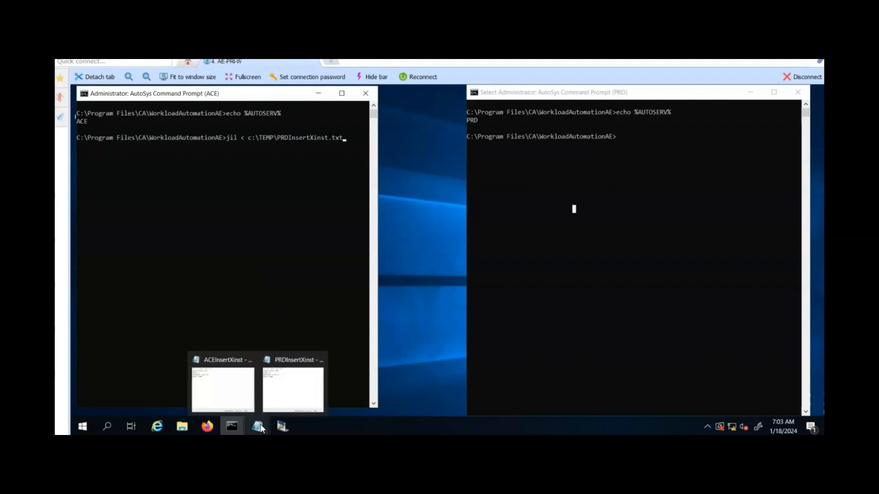
pyautogui.click(281, 396)
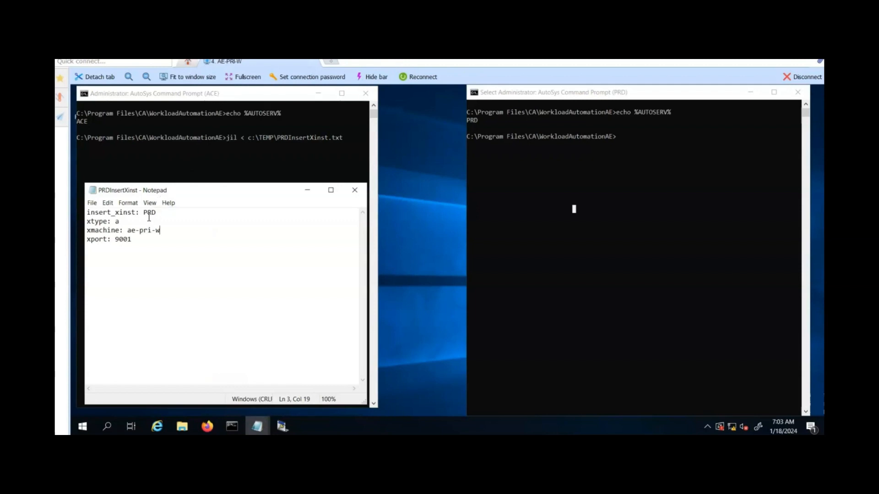
pyautogui.click(247, 152)
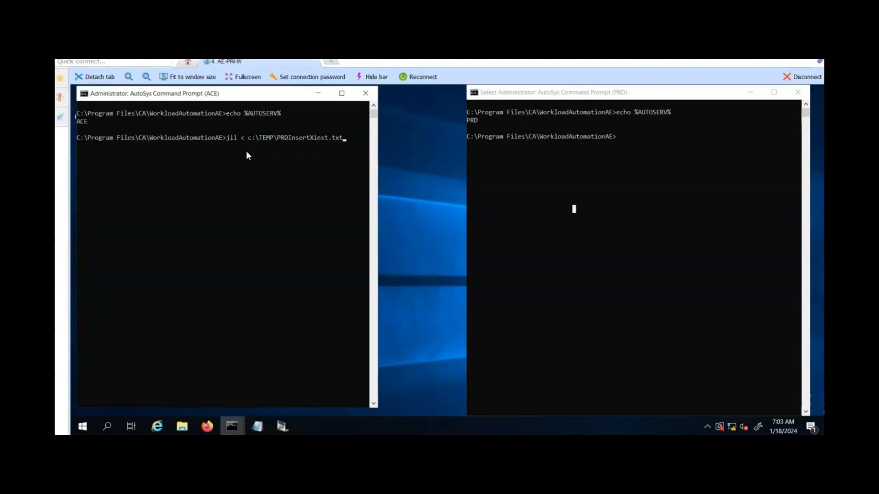
pyautogui.press('Return')
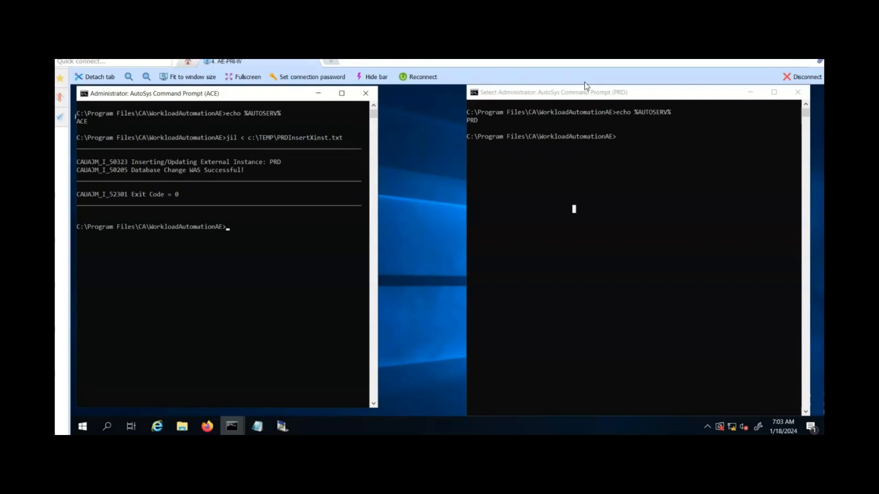
# In the PRD command prompt, run jil < c:\TEMP\ACEInsertXinst.txt to add ACE as an external instance
pyautogui.click(626, 126)
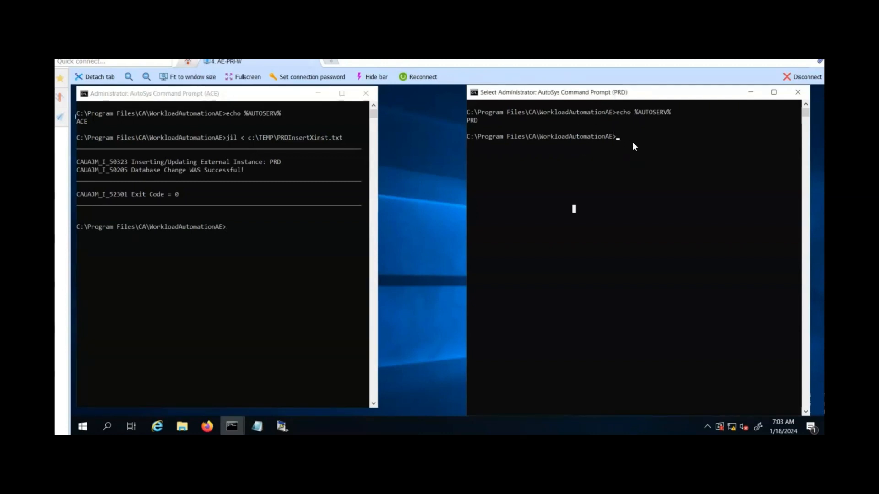
pyautogui.click(632, 142)
pyautogui.press('Escape')
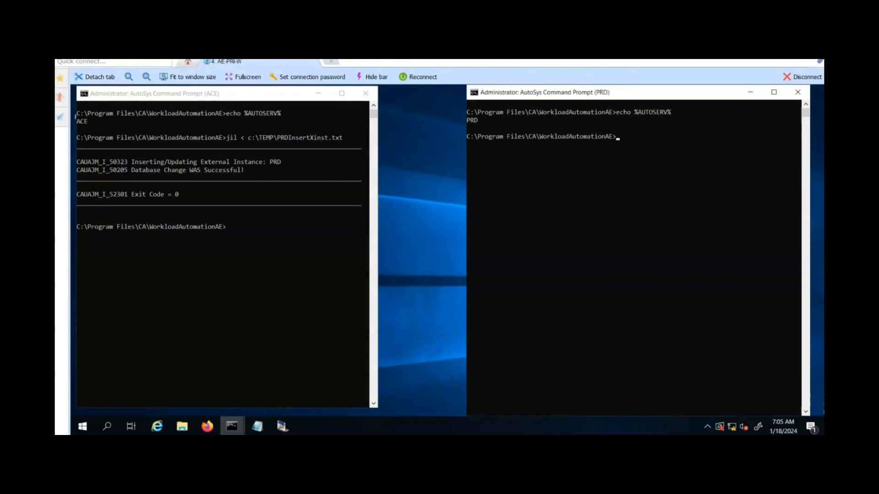
pyautogui.click(662, 156)
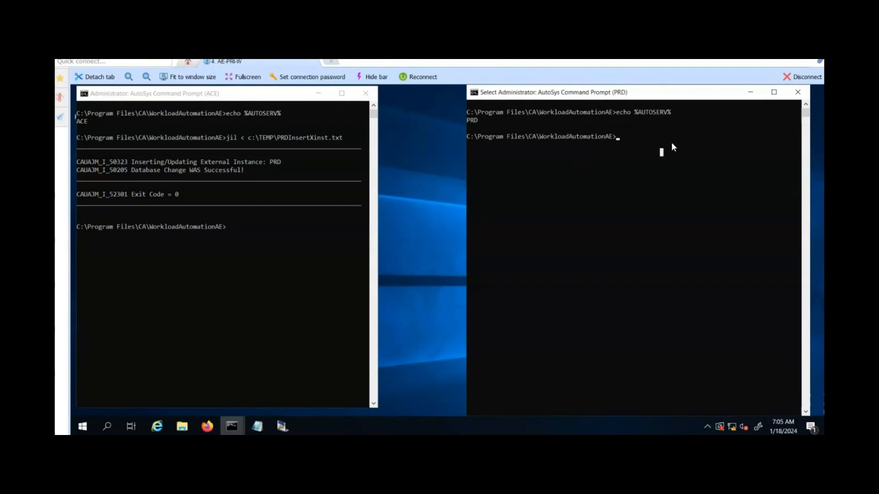
pyautogui.press('Escape')
pyautogui.write('jil ')
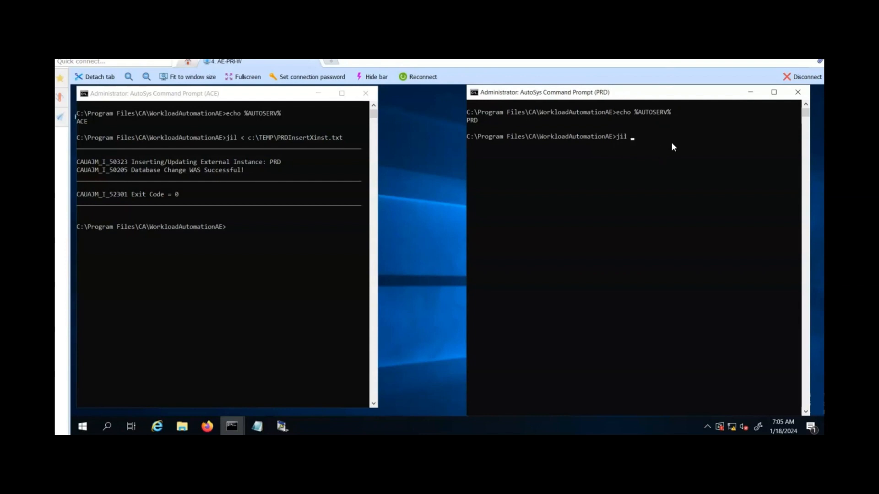
pyautogui.write('< c')
pyautogui.write(':\\TEMP\\AC')
pyautogui.press('Tab')
pyautogui.press('Return')
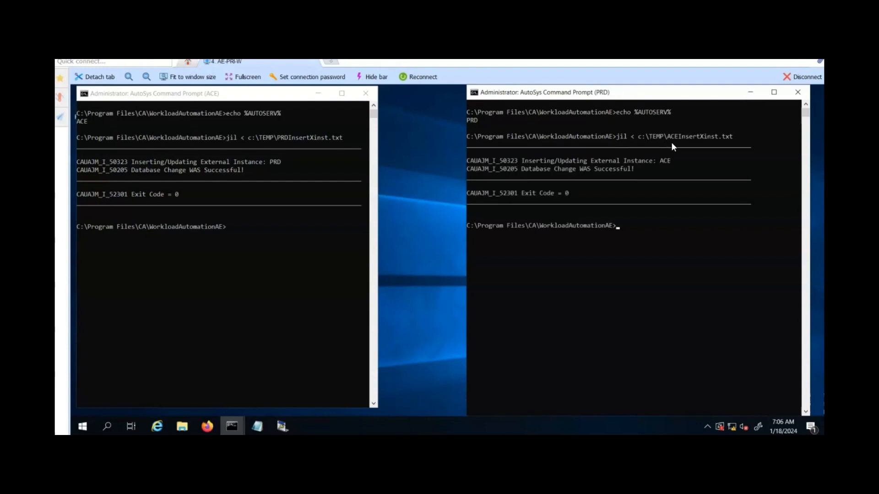
# List all external instances in the PRD prompt with autorep -X ALL
pyautogui.click(644, 235)
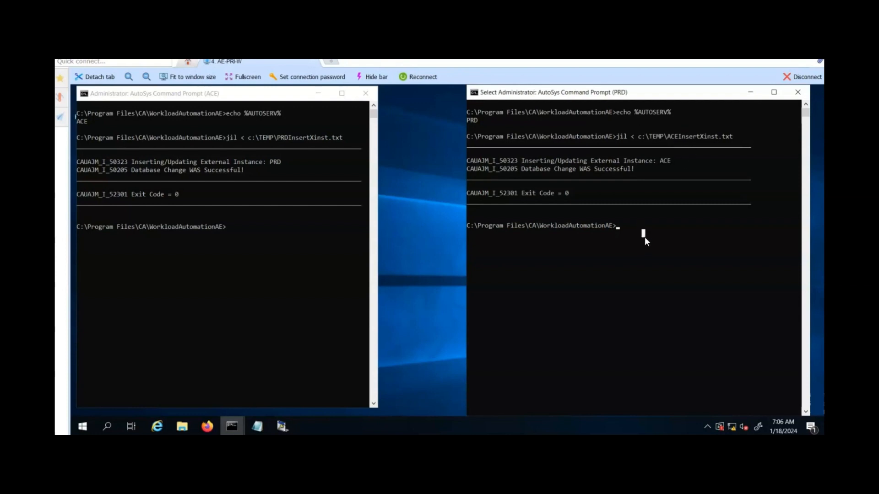
pyautogui.write('autorep -X A')
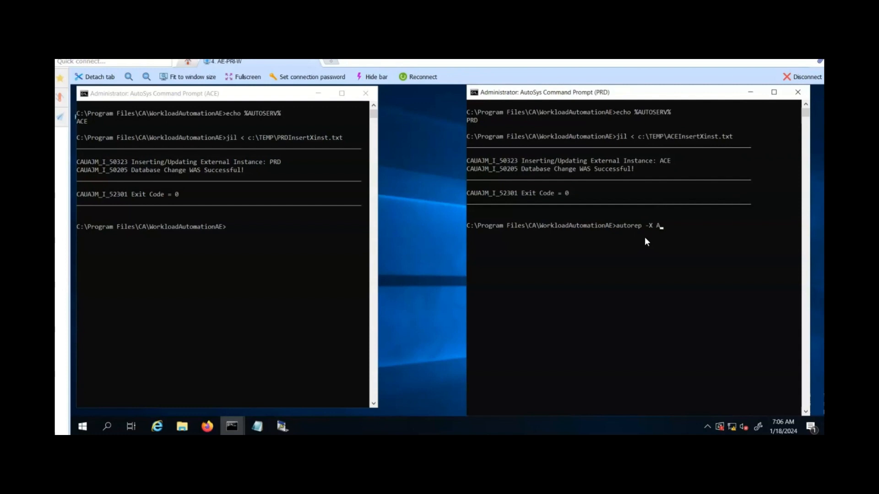
pyautogui.write('LL')
pyautogui.press('Return')
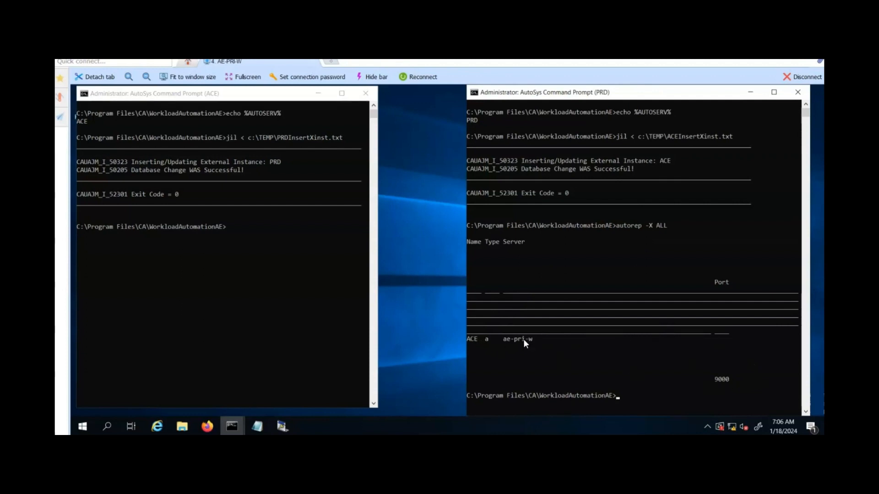
# List all external instances in the ACE prompt with autorep -X ALL
pyautogui.click(201, 274)
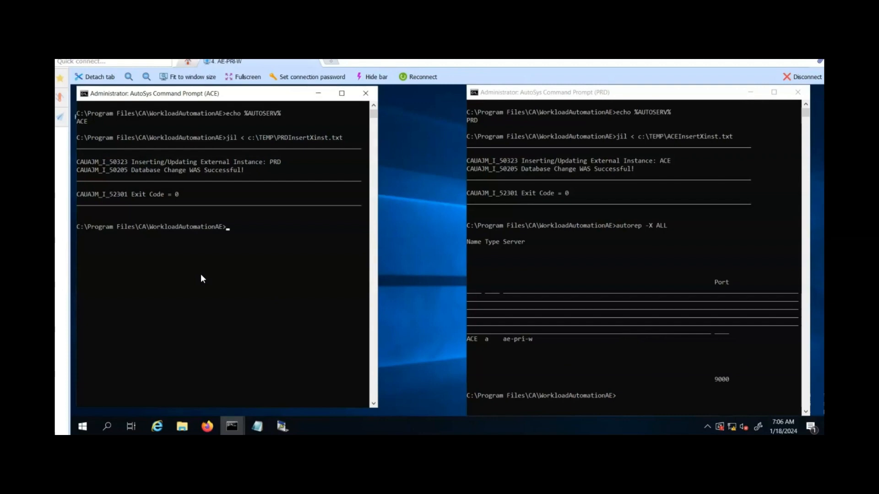
pyautogui.write('autorep -X ALL')
pyautogui.press('Return')
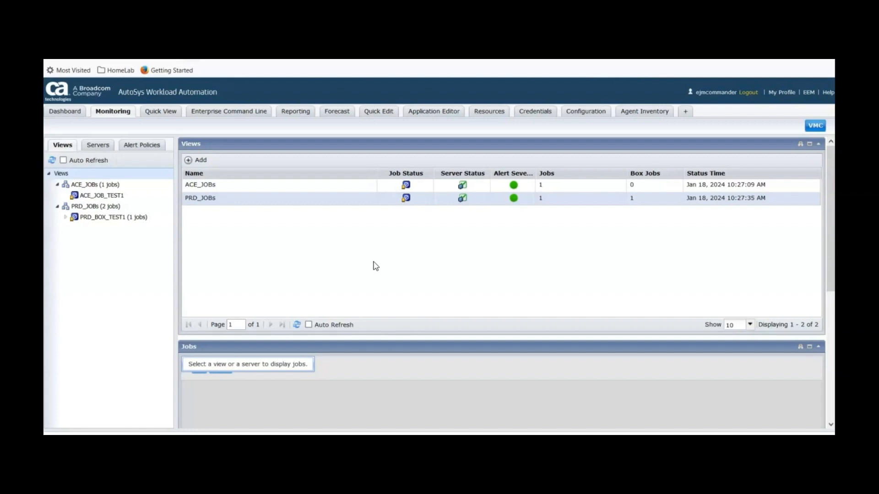
# Open PRD_BOX_TEST1 from the PRD_JOBs view and inspect its expanded job flow
pyautogui.click(210, 201)
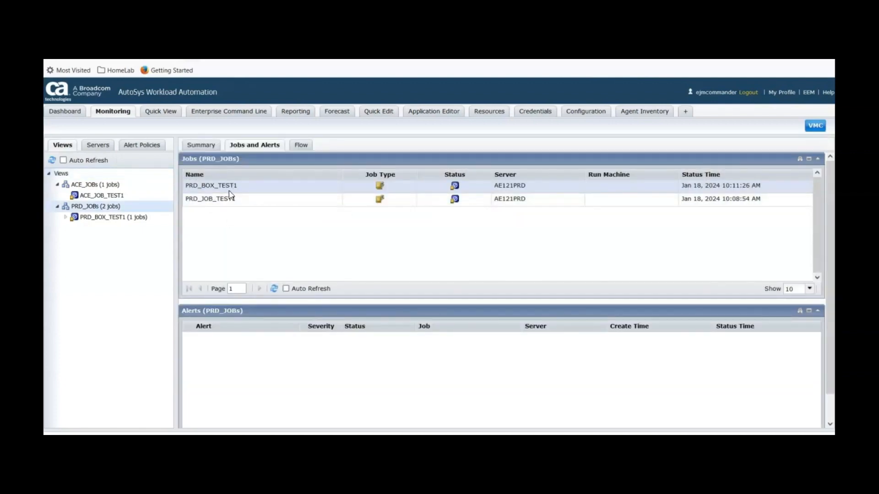
pyautogui.click(229, 191)
pyautogui.moveTo(516, 47); pyautogui.dragTo(521, 72)
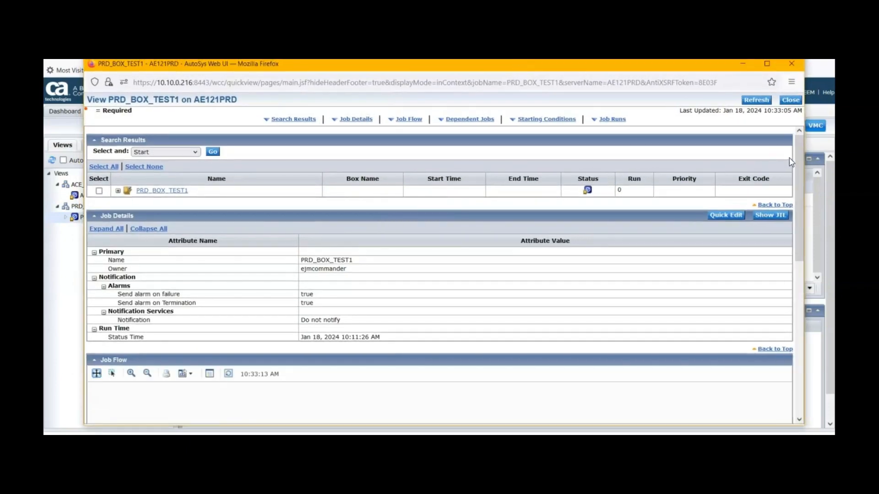
pyautogui.moveTo(798, 150); pyautogui.dragTo(798, 207)
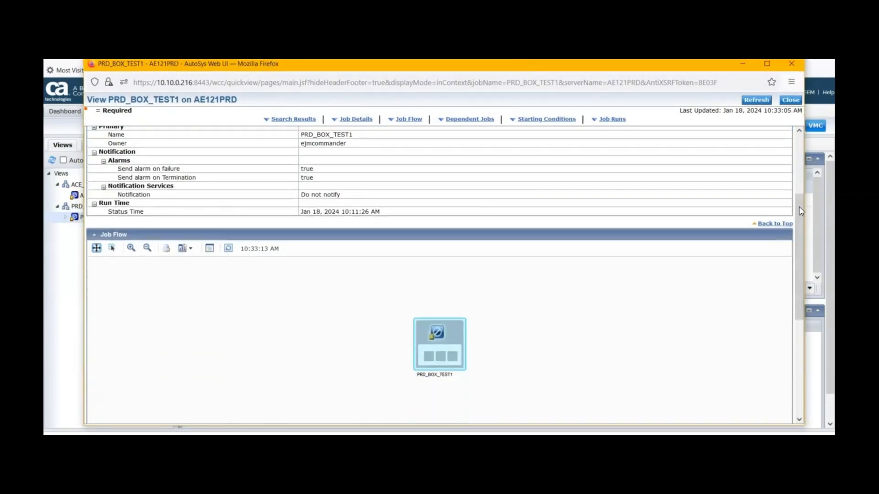
pyautogui.doubleClick(433, 335)
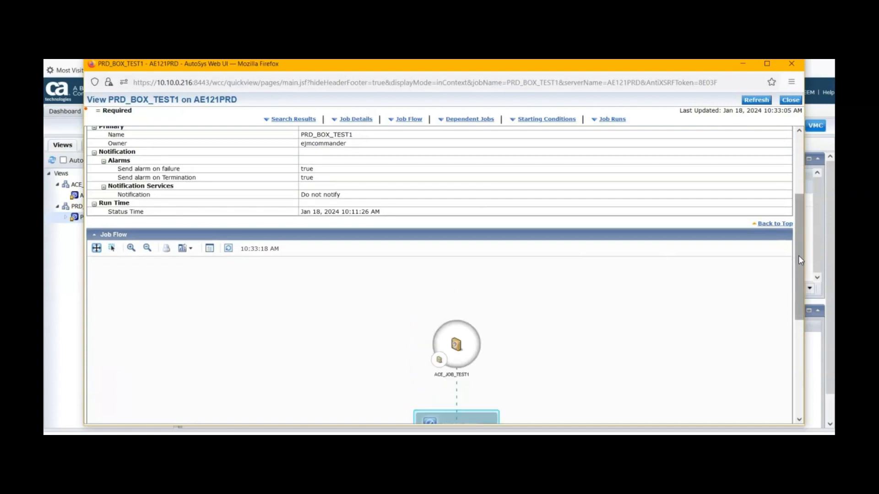
pyautogui.moveTo(798, 255); pyautogui.dragTo(797, 293)
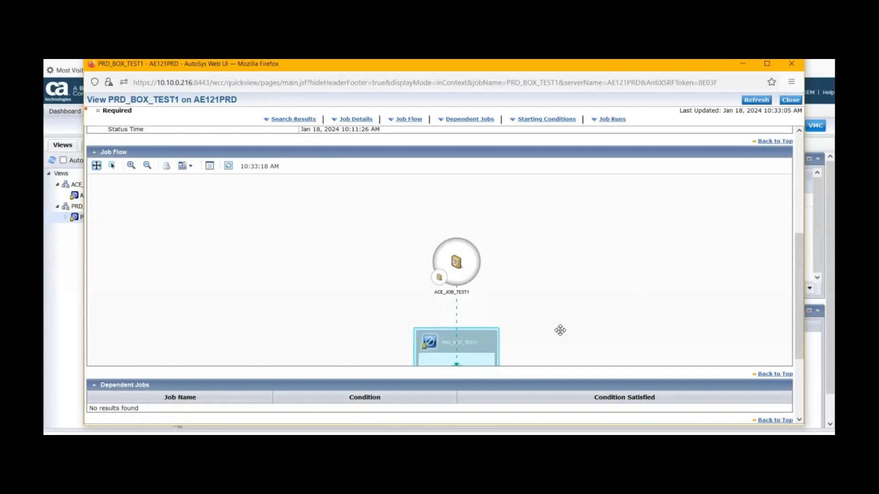
# Close the PRD_BOX_TEST1 view and open ACE_JOB_TEST1's details from the ACE_JOBs view to review them
pyautogui.moveTo(560, 330); pyautogui.dragTo(554, 275)
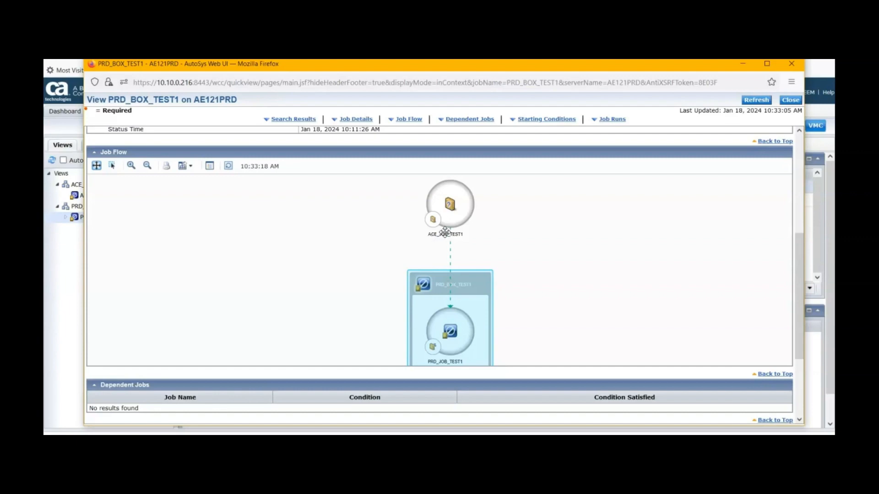
pyautogui.click(790, 101)
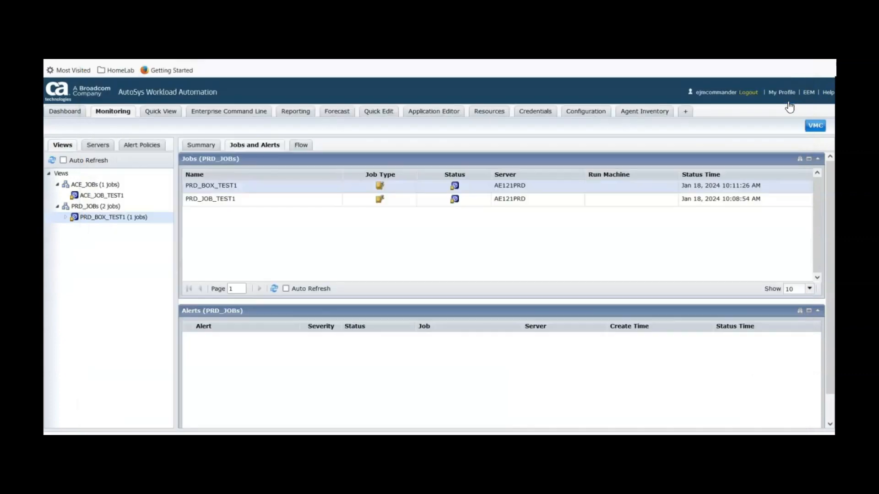
pyautogui.click(99, 199)
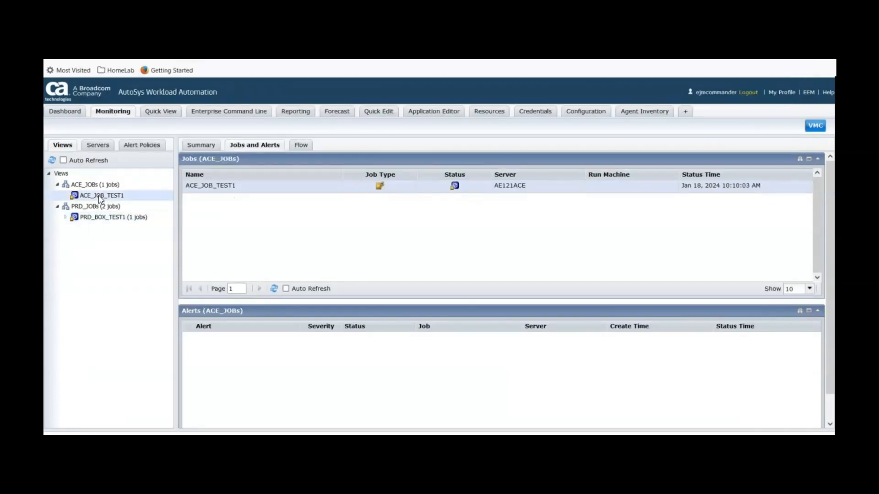
pyautogui.doubleClick(220, 193)
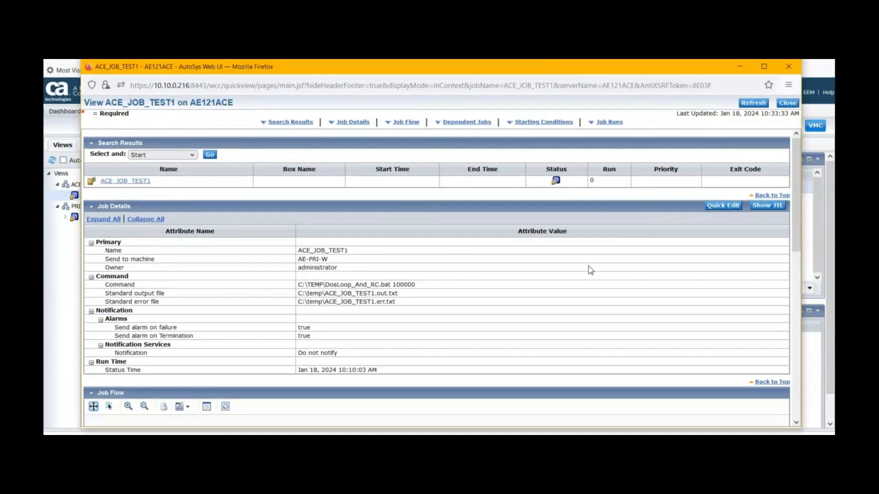
pyautogui.click(785, 104)
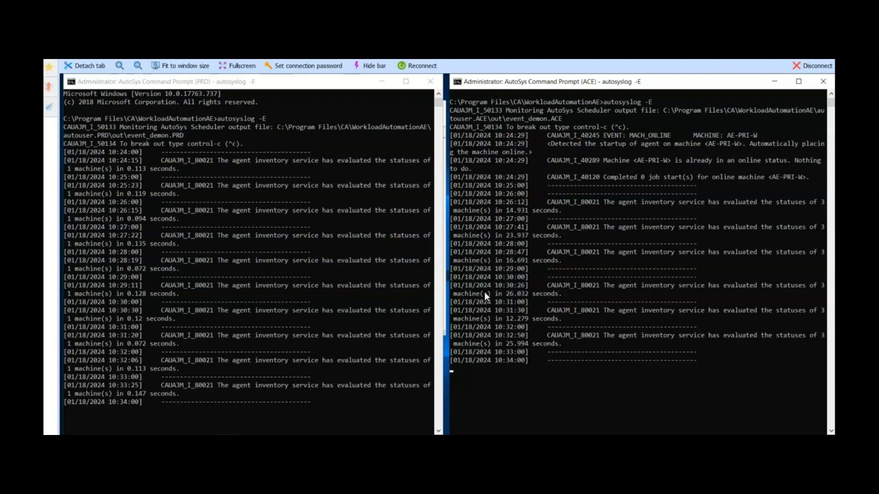
# Force start PRD_BOX_TEST1 from the PRD_JOBs view and refresh the job list
pyautogui.moveTo(411, 433)
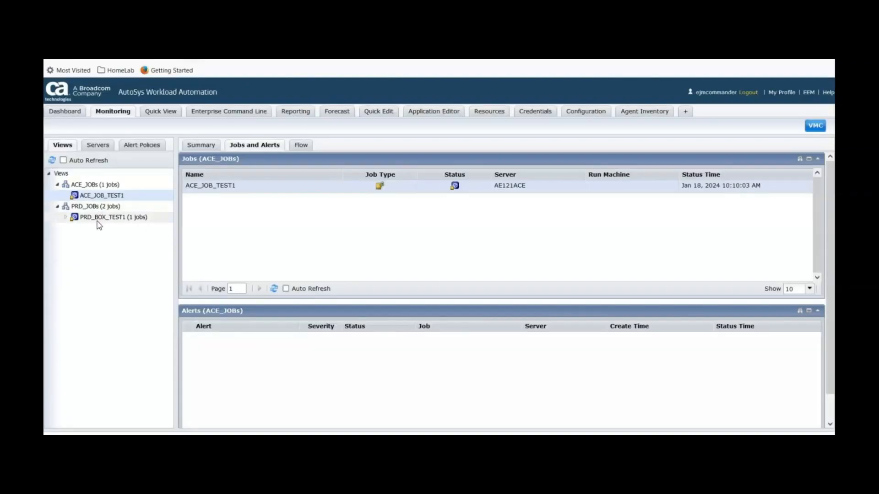
pyautogui.click(99, 209)
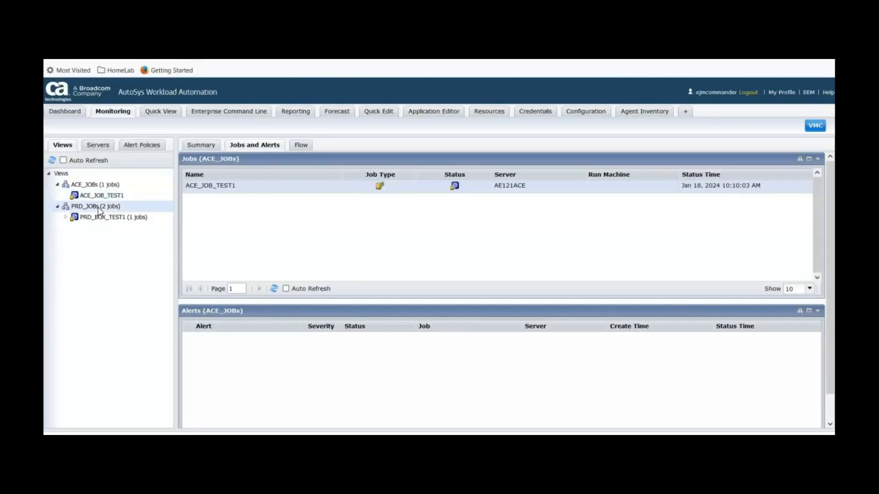
pyautogui.rightClick(221, 189)
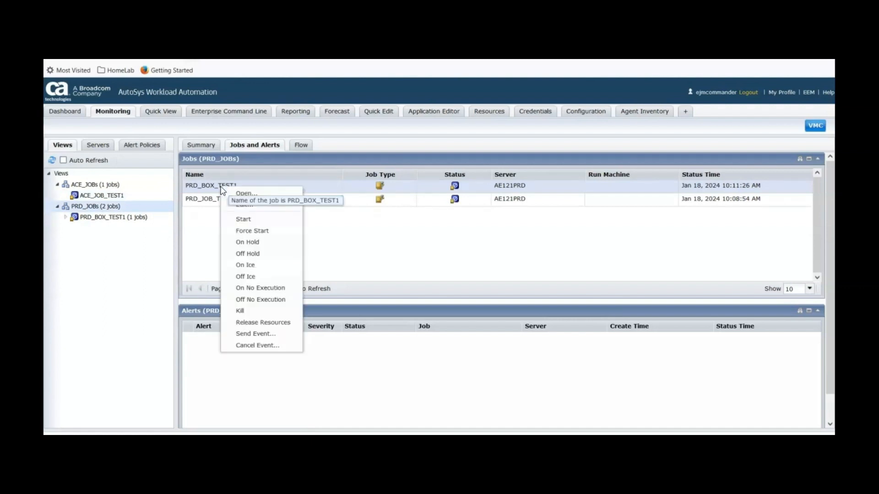
pyautogui.click(245, 232)
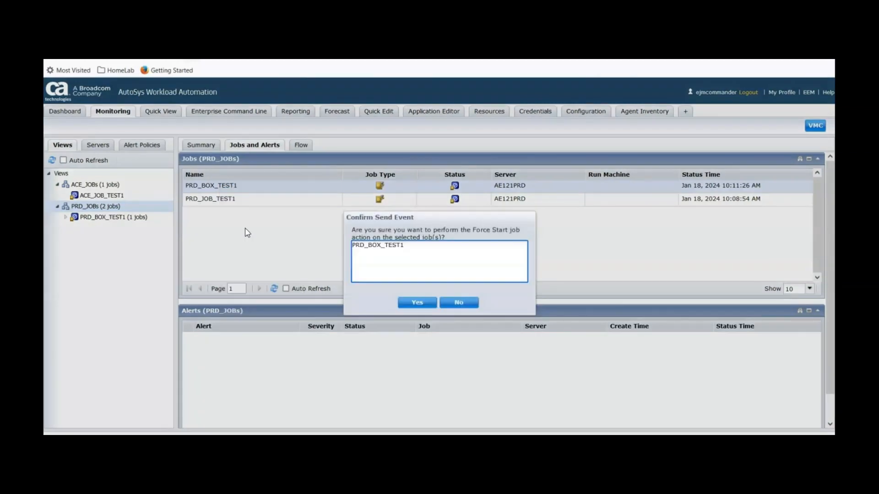
pyautogui.click(407, 303)
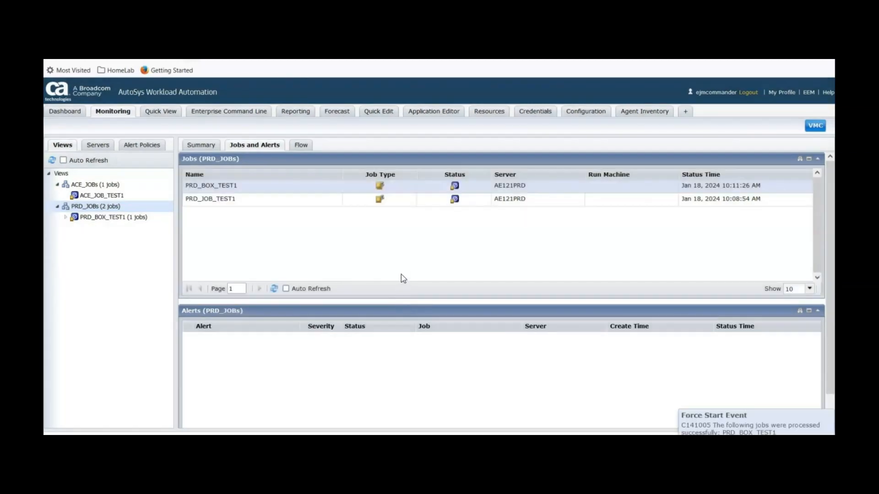
pyautogui.click(273, 289)
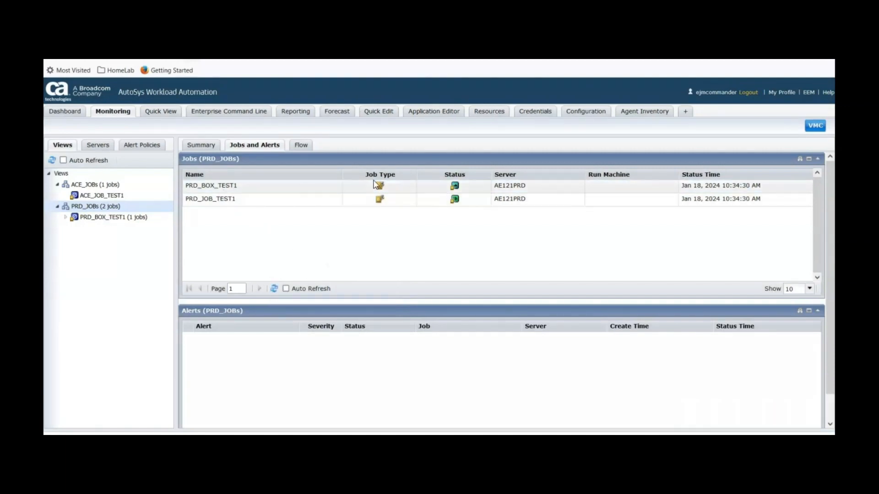
# Force start ACE_JOB_TEST1 from the ACE_JOBs view
pyautogui.moveTo(455, 188)
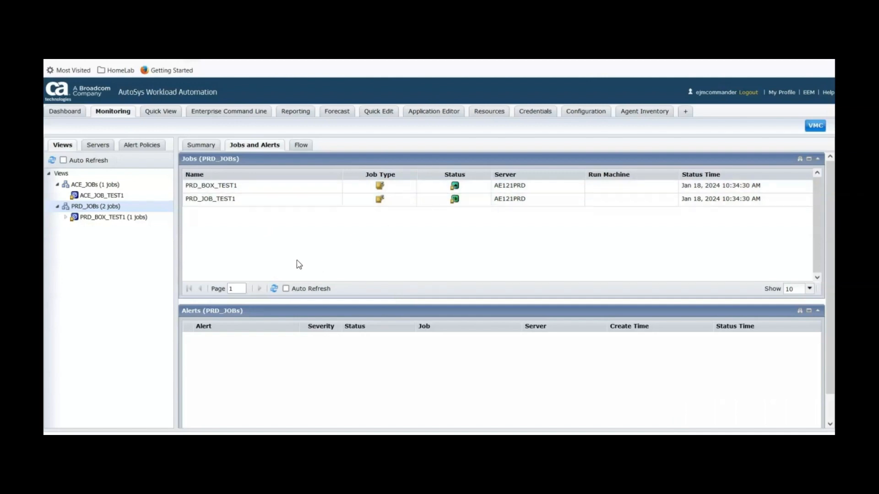
pyautogui.click(274, 289)
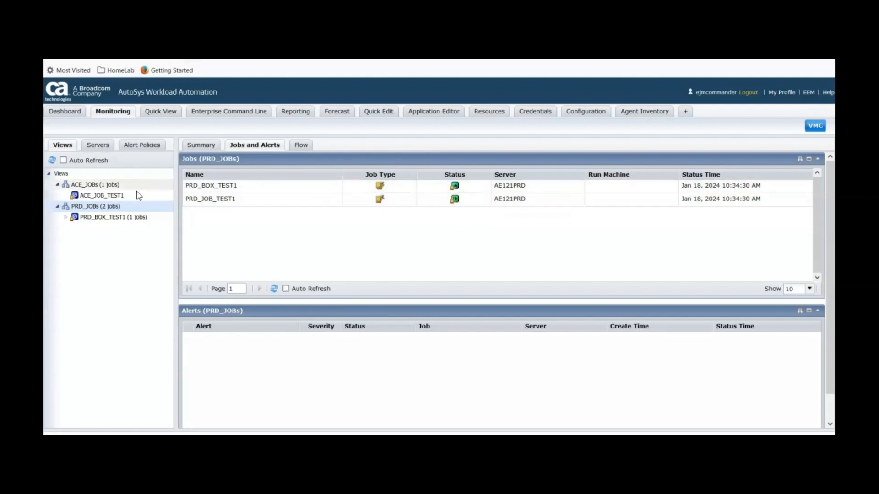
pyautogui.click(103, 185)
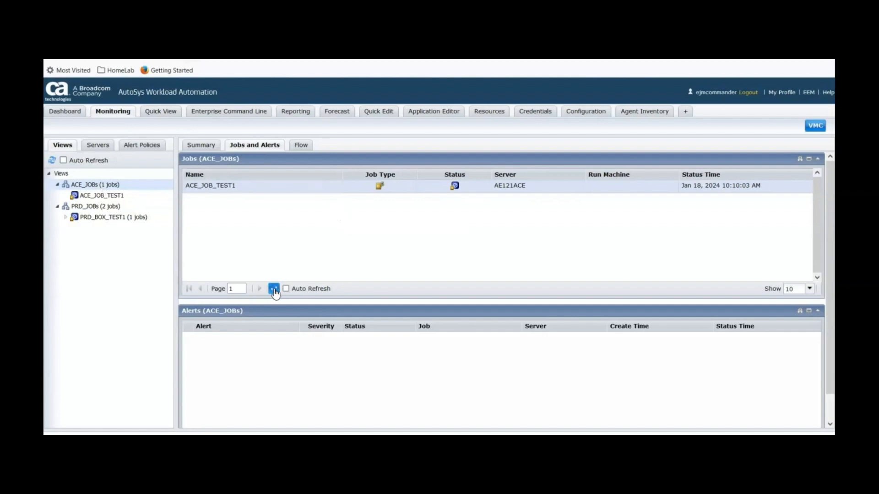
pyautogui.doubleClick(225, 188)
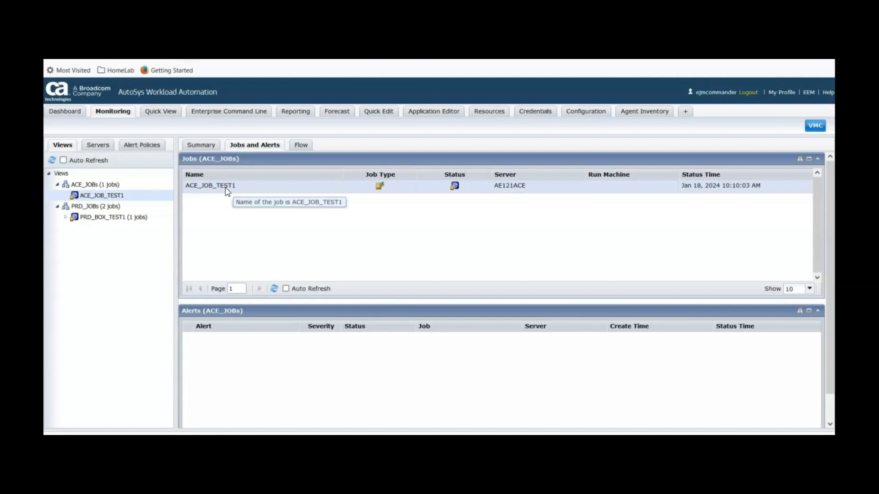
pyautogui.rightClick(227, 189)
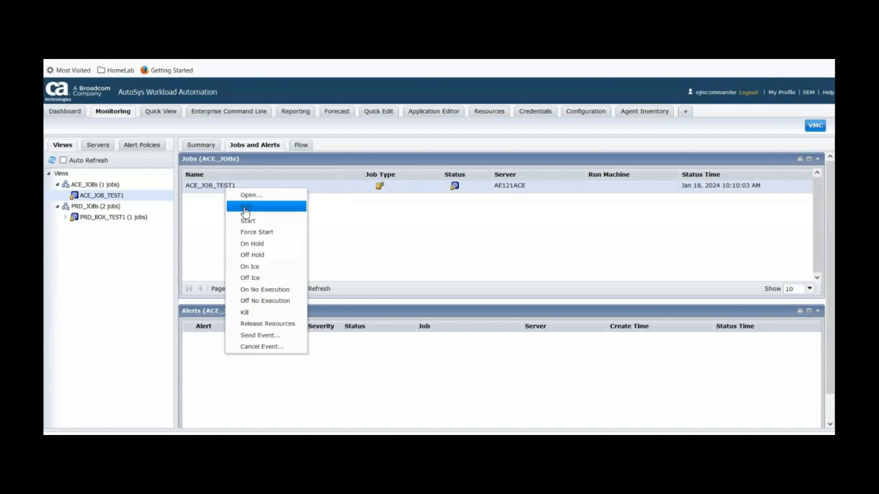
pyautogui.click(249, 233)
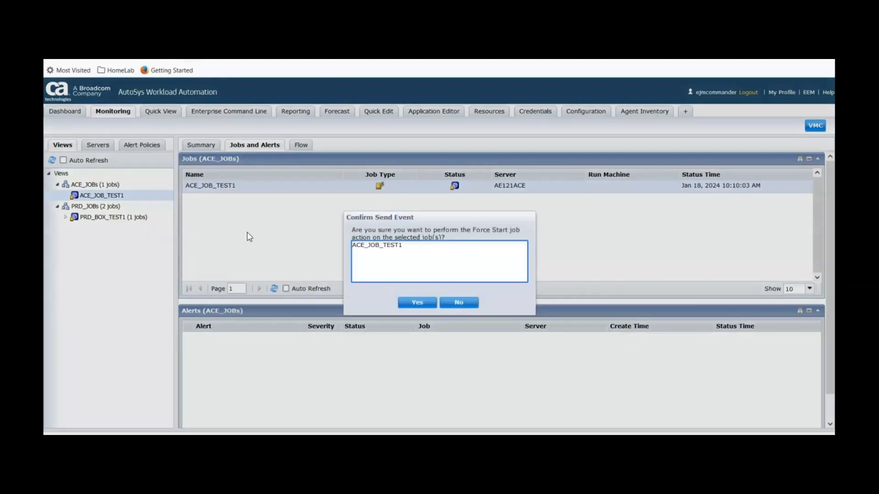
pyautogui.click(414, 301)
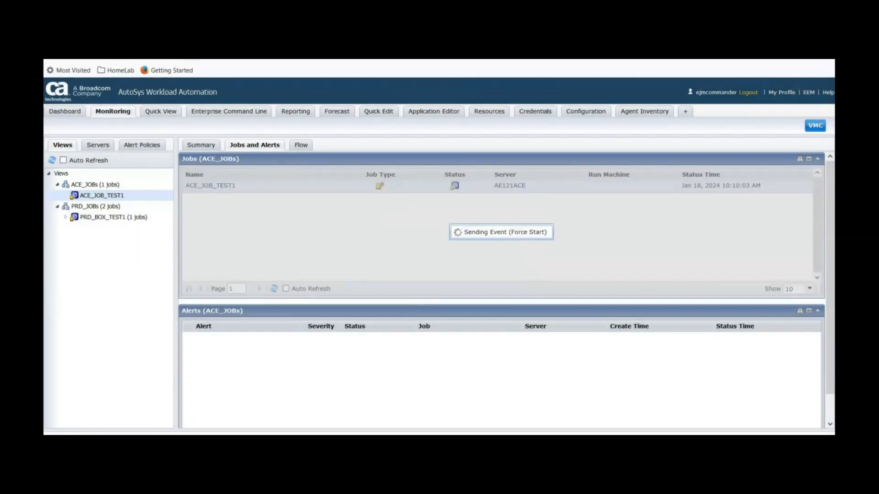
# Check the PRD and ACE scheduler logs and refresh the PRD_BOX_TEST1 job list
pyautogui.click(395, 440)
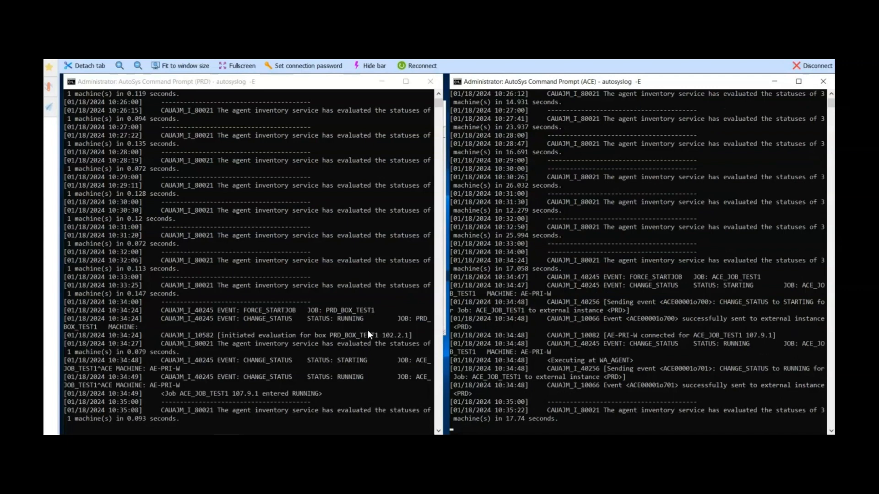
pyautogui.moveTo(362, 434)
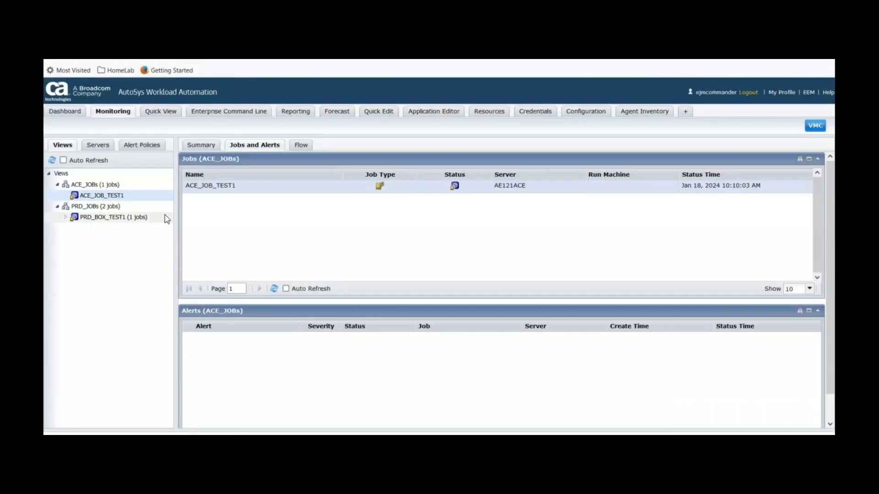
pyautogui.click(109, 222)
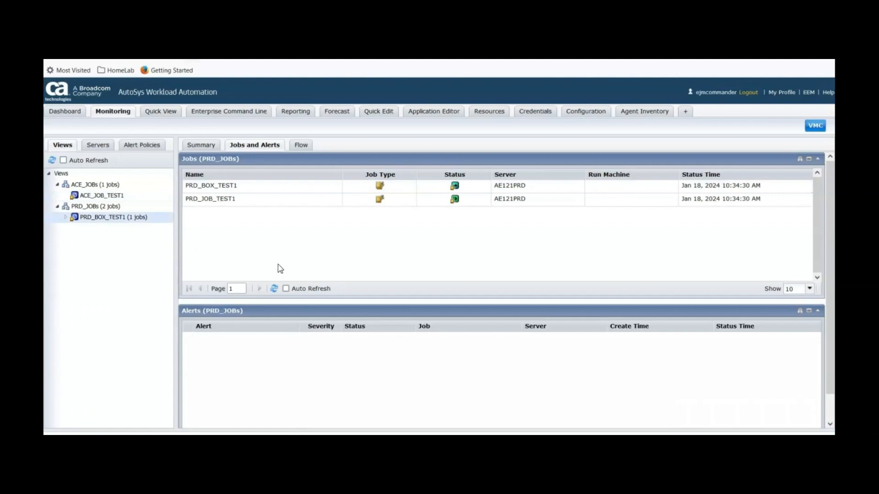
pyautogui.click(274, 288)
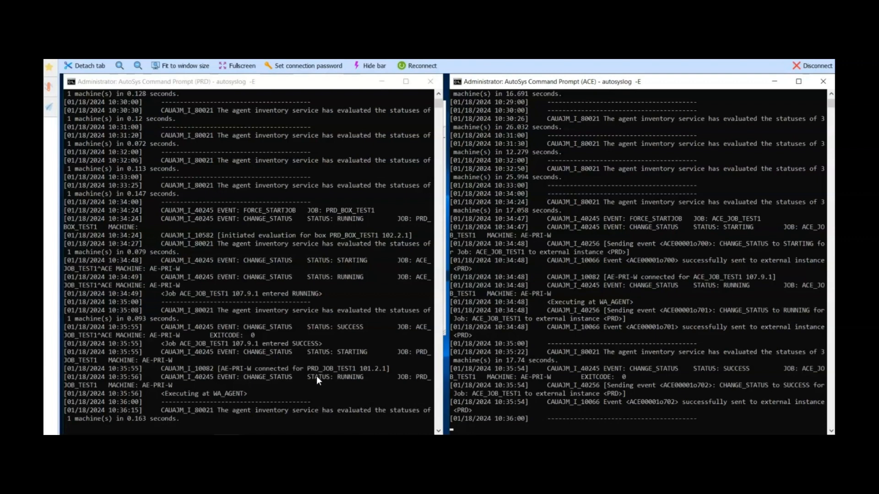
pyautogui.moveTo(317, 434)
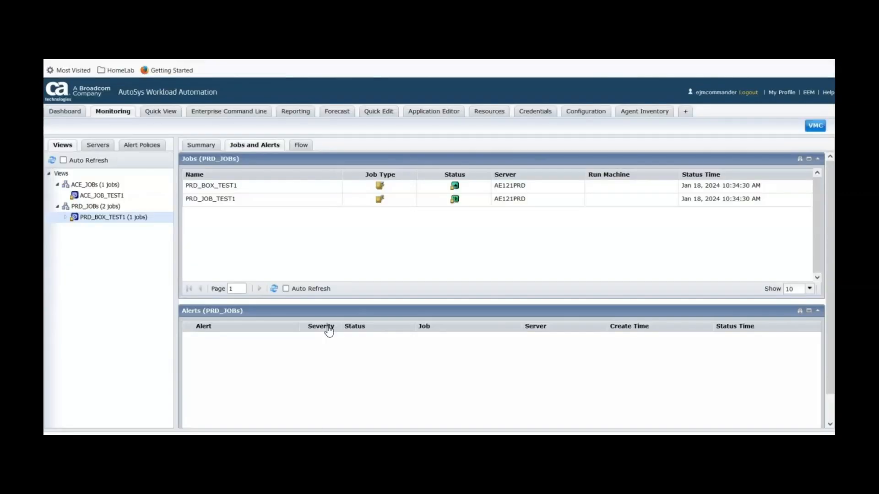
pyautogui.click(275, 290)
# Open PRD_JOB_TEST1 in Quick Edit to review its condition on the General tab, then cancel and refresh the list
pyautogui.rightClick(214, 201)
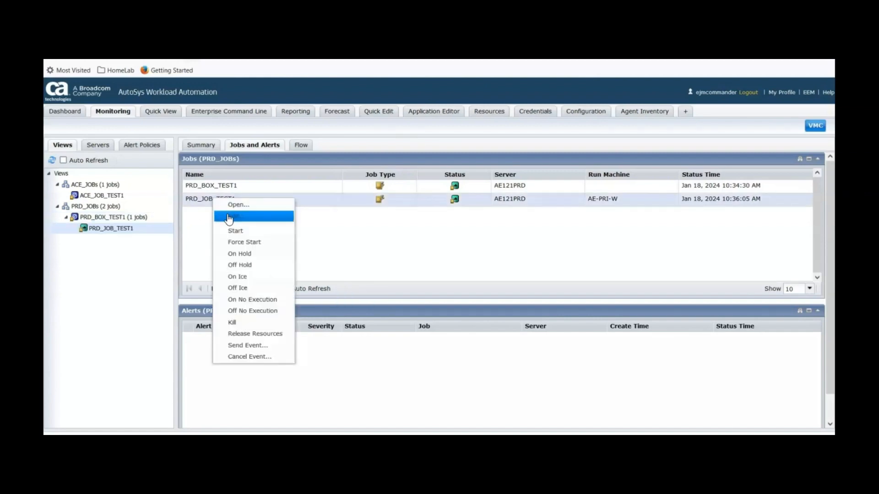
pyautogui.click(229, 218)
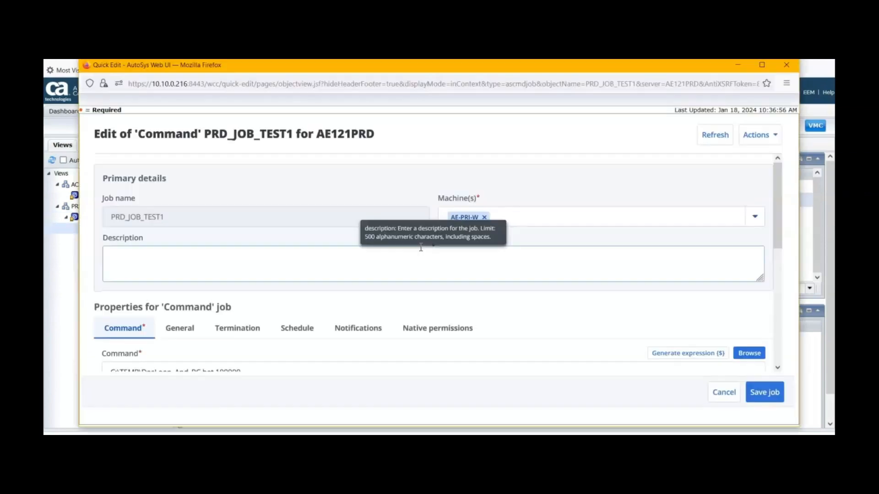
pyautogui.click(181, 329)
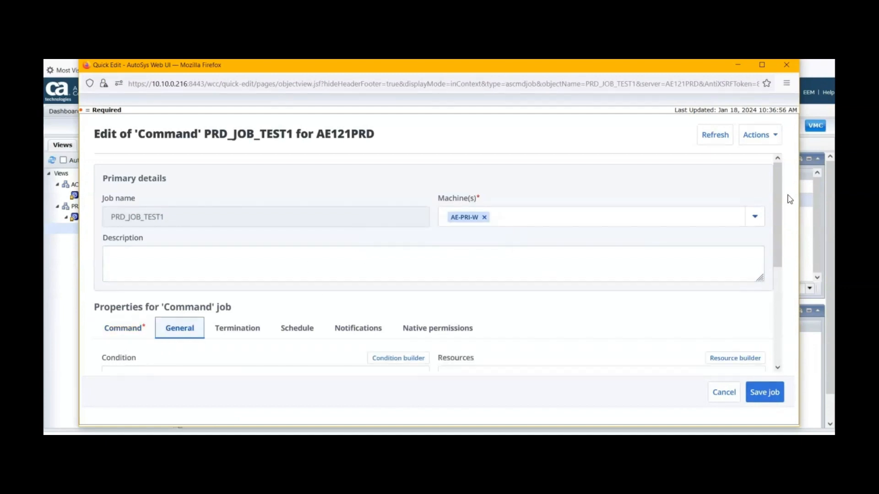
pyautogui.moveTo(775, 188); pyautogui.dragTo(775, 250)
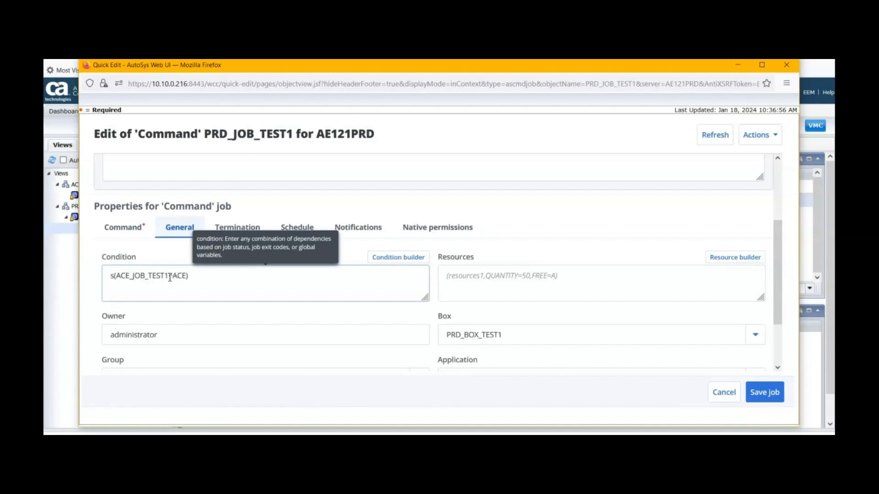
pyautogui.click(718, 392)
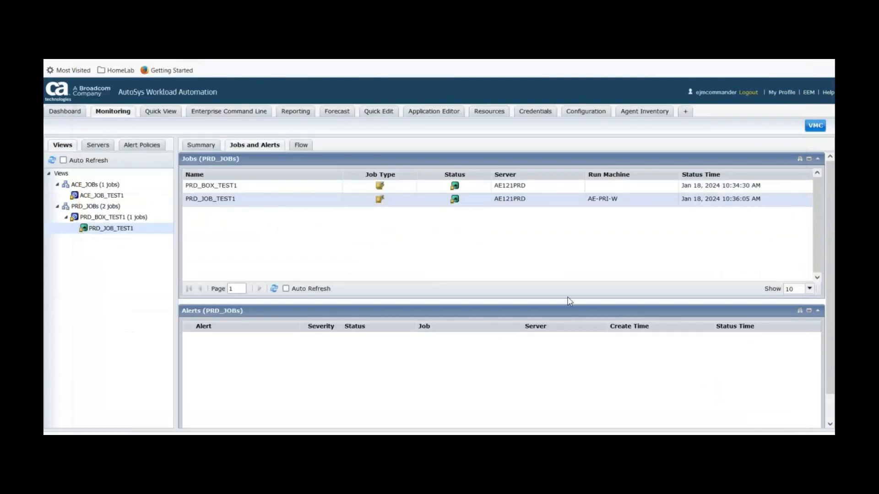
pyautogui.click(273, 289)
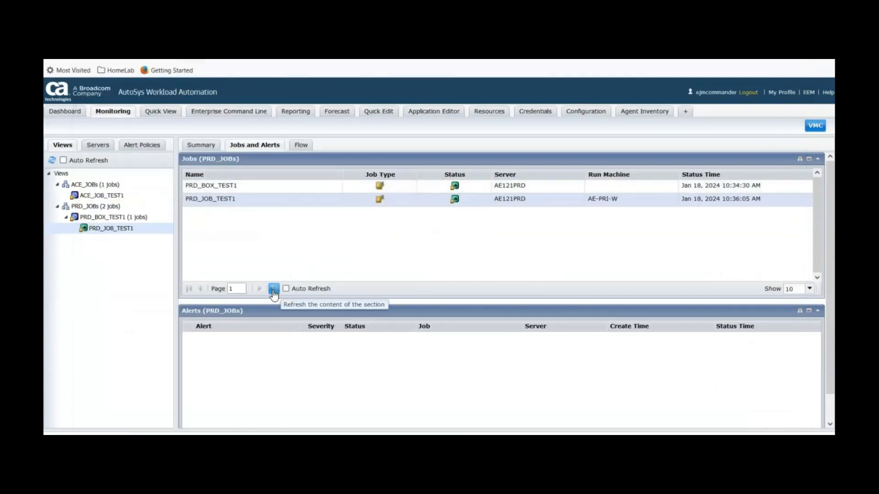